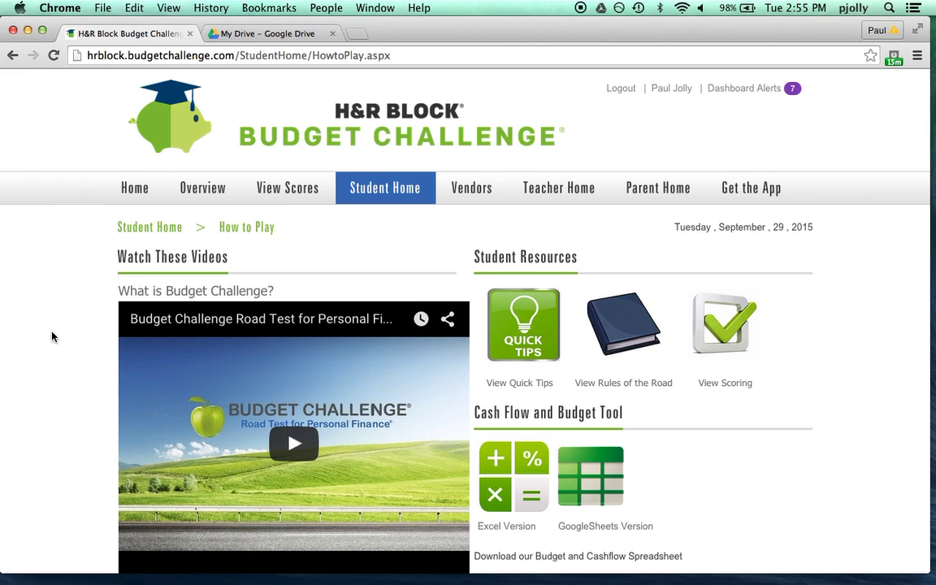
Download the GoogleSheets version of the Budget and Cashflow spreadsheet and open the downloaded file
mouse_move(403, 191)
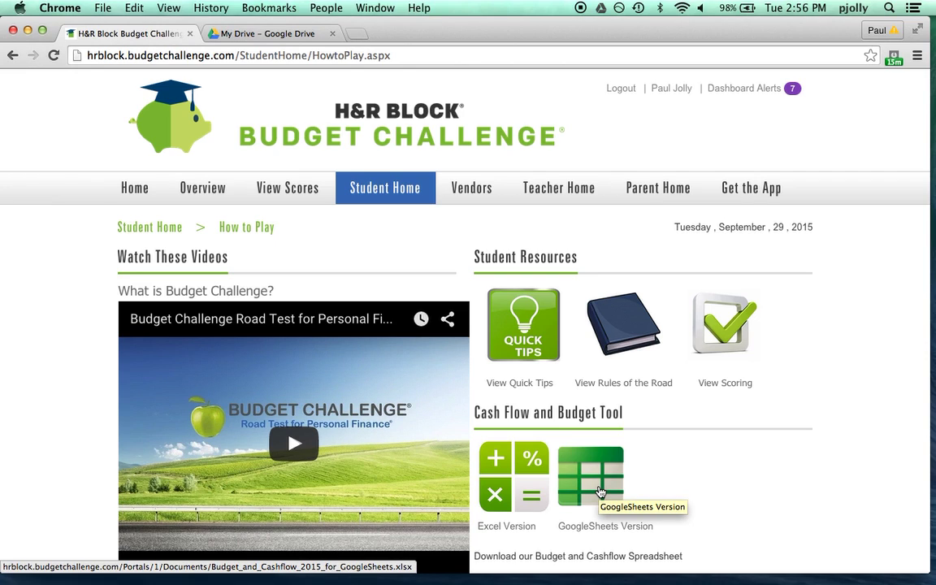
click(600, 491)
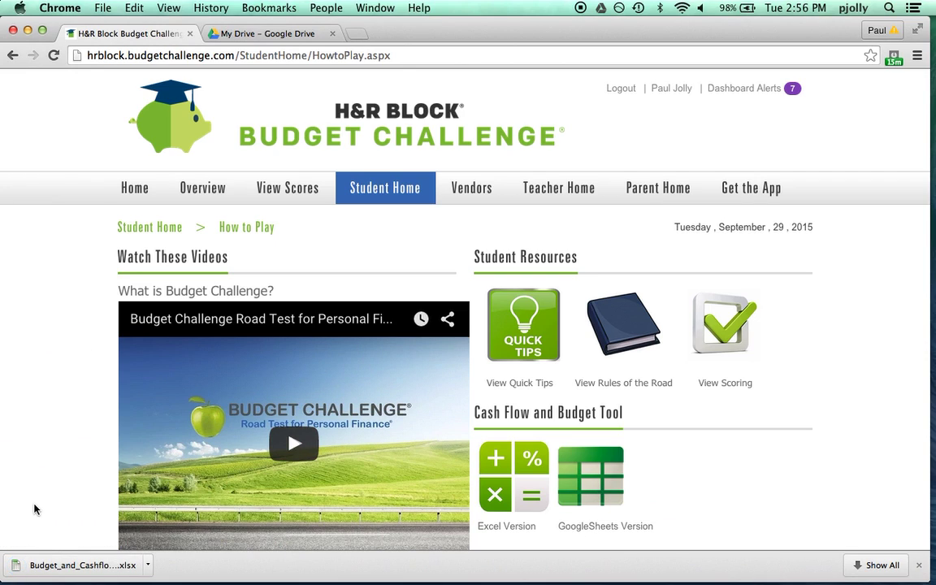
click(62, 574)
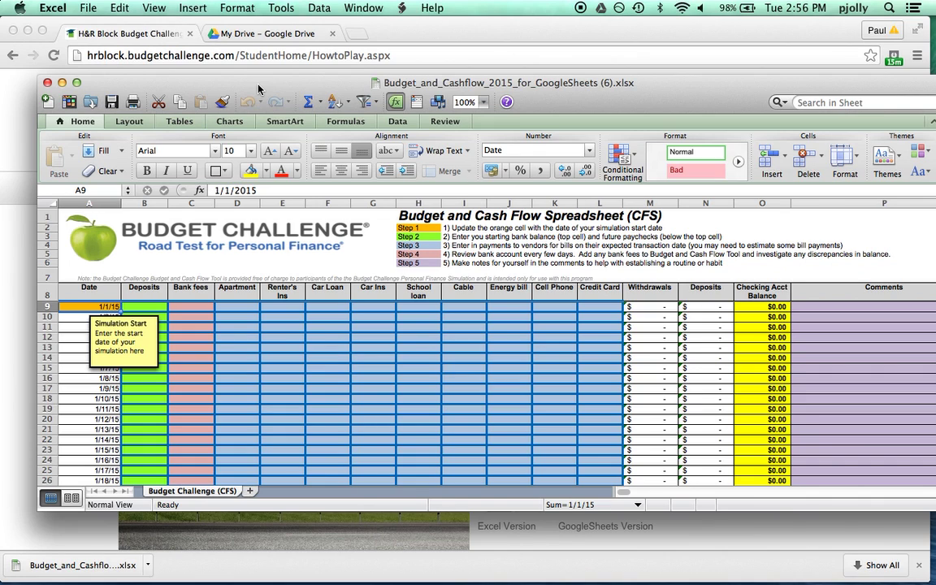
Switch to Google Drive and upload Budget_and_Cashflow_2014_for_GoogleSheets (3) from the Desktop to My Drive, dismissing the upload notices
click(401, 39)
click(266, 37)
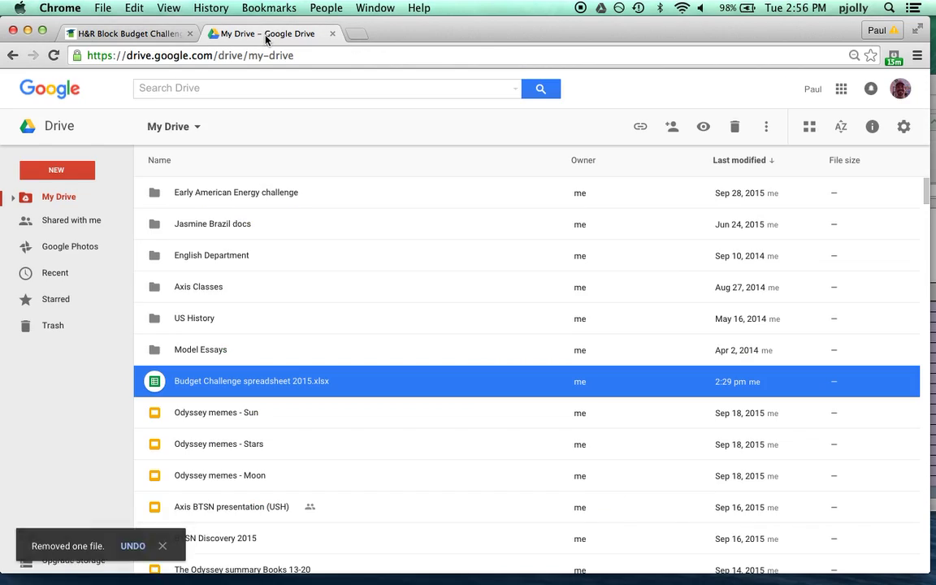
click(63, 172)
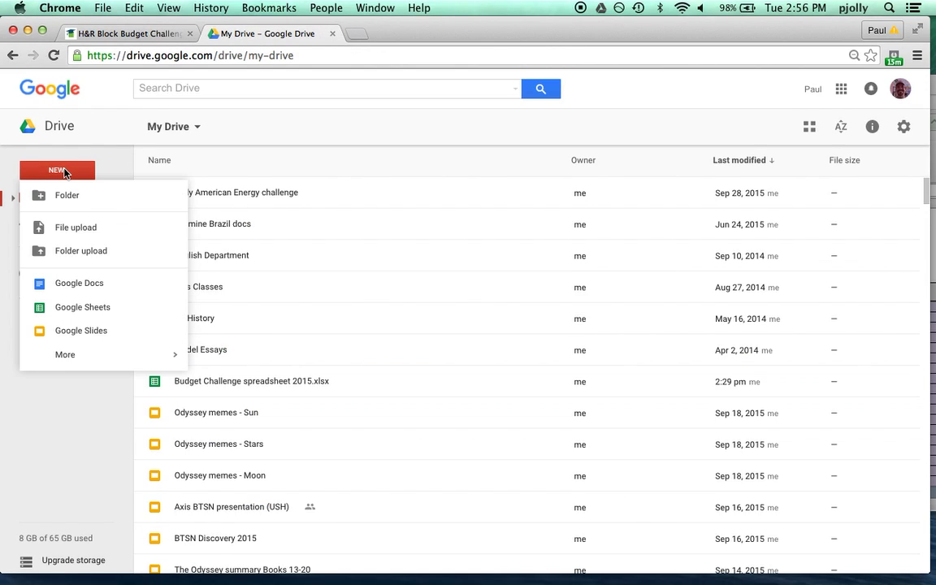
click(61, 235)
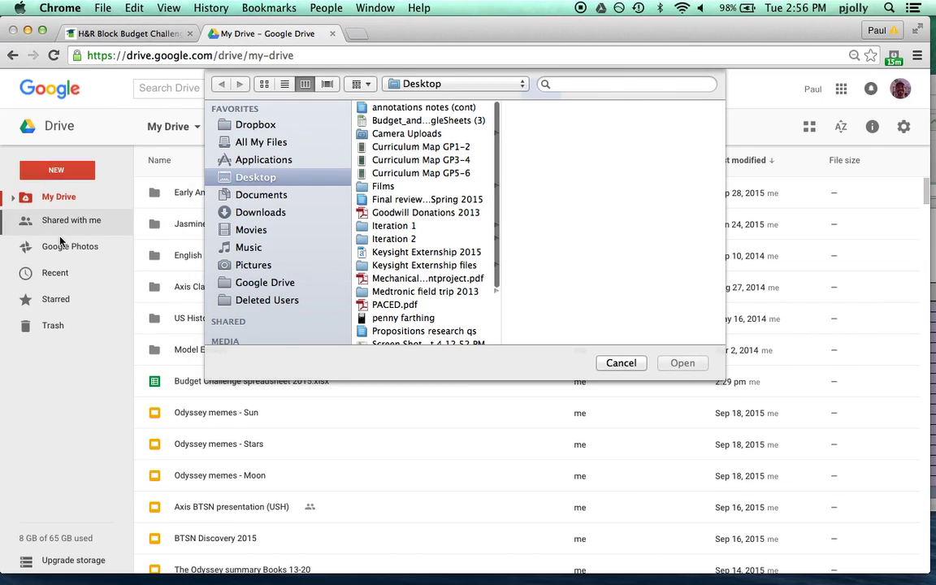
click(373, 120)
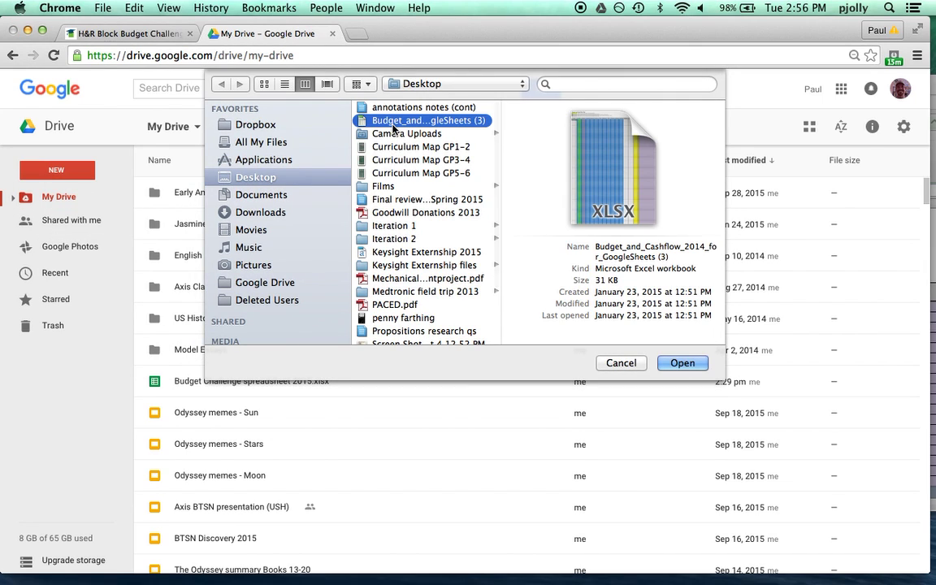
click(679, 363)
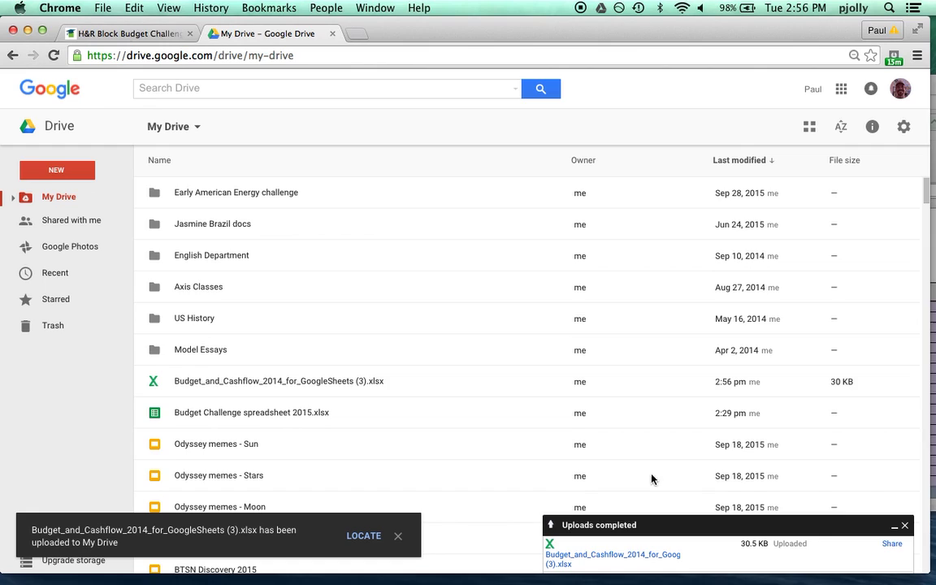
click(904, 525)
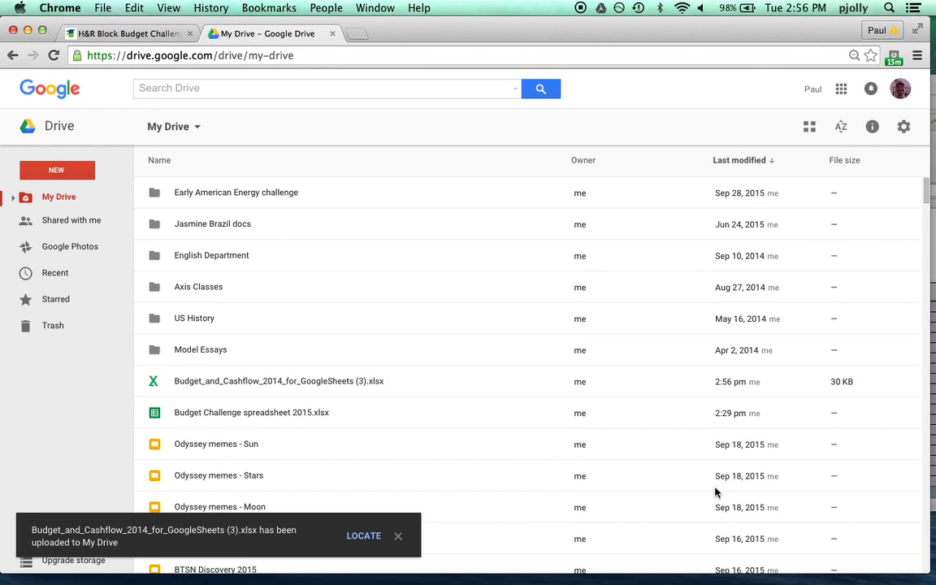
click(397, 536)
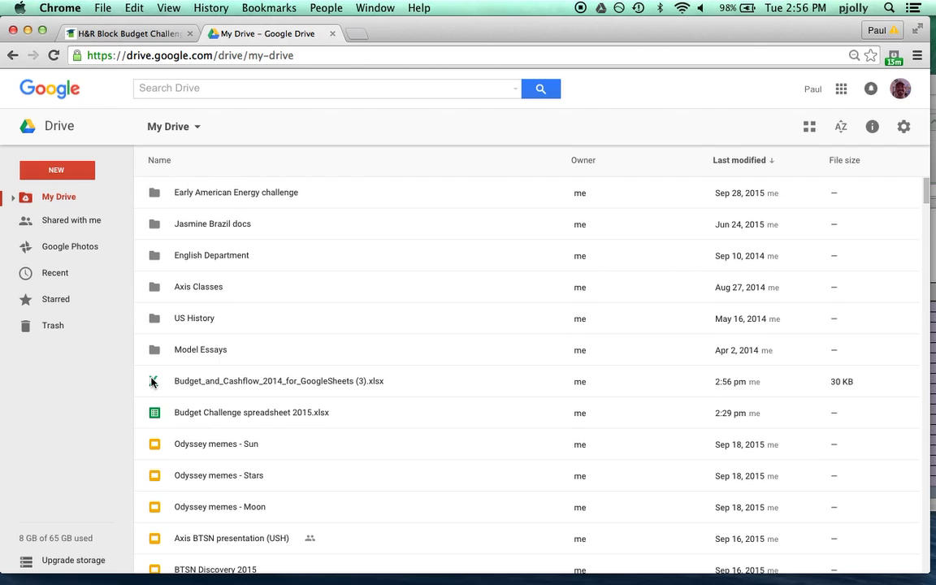
Open the uploaded Budget_and_Cashflow_2014_for_GoogleSheets (3).xlsx file with Google Sheets
right_click(250, 385)
mouse_move(315, 301)
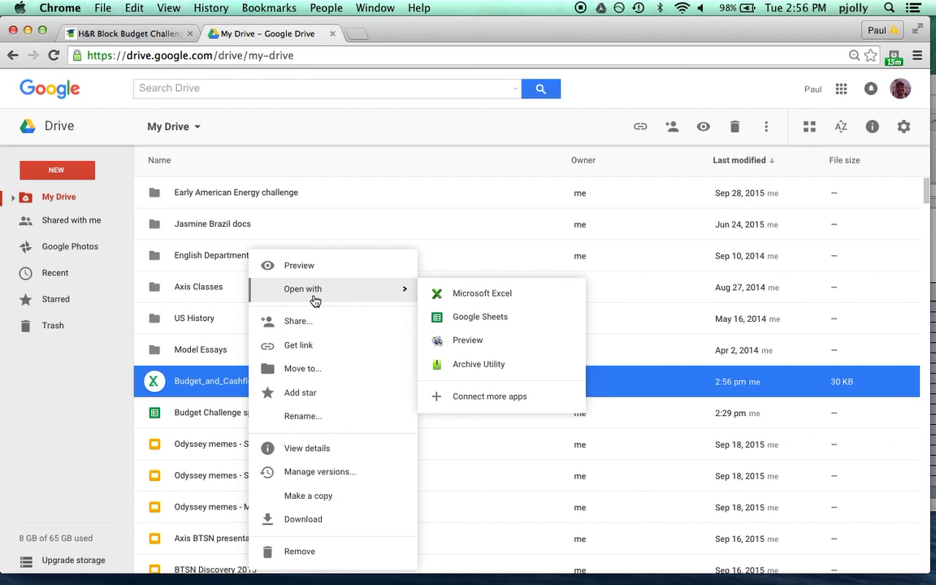
click(456, 324)
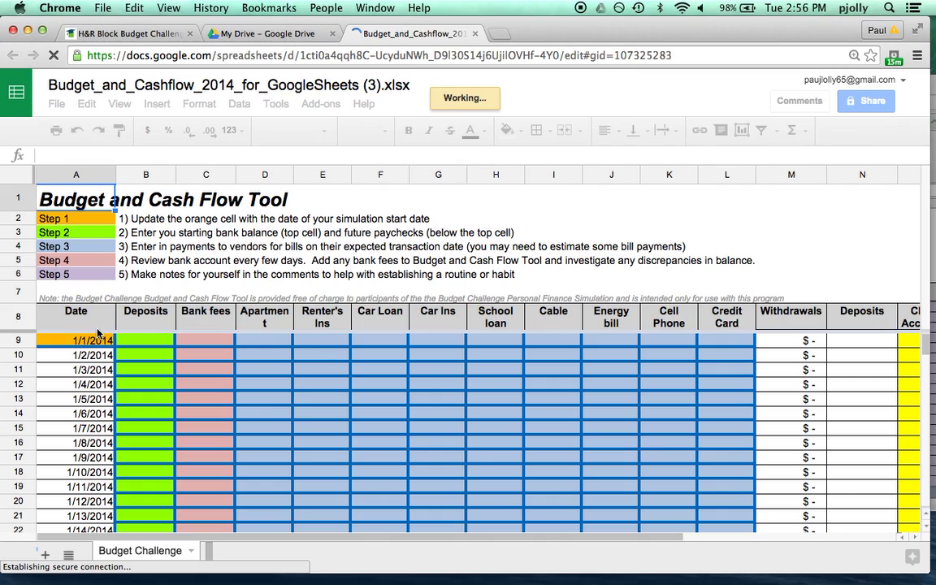
Set the simulation start date in the orange cell A9 to 9/24/2015
click(98, 333)
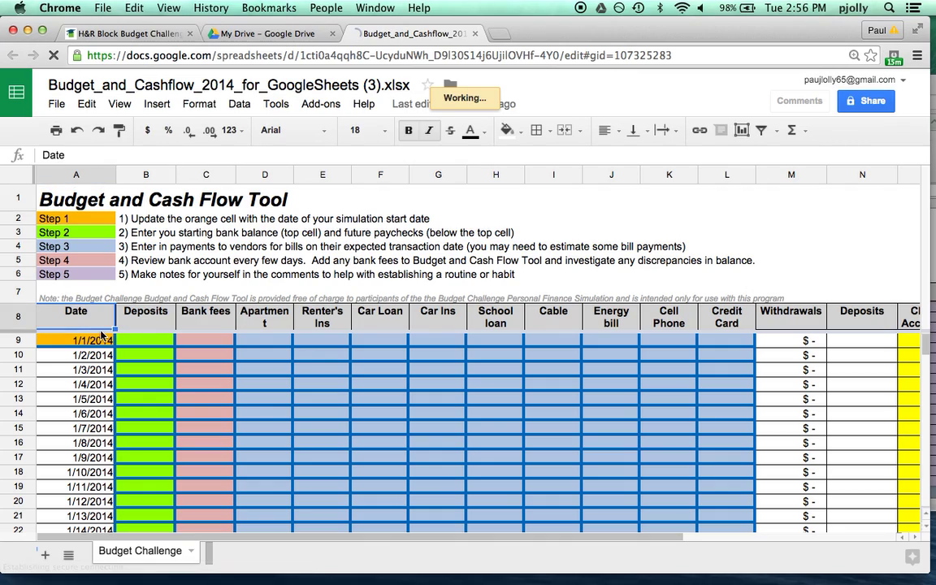
click(103, 342)
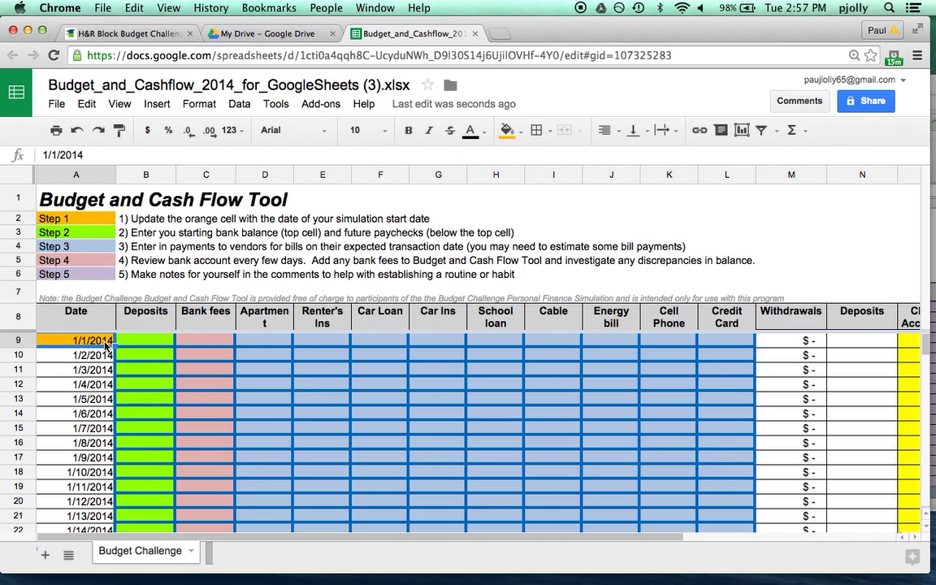
text(9/)
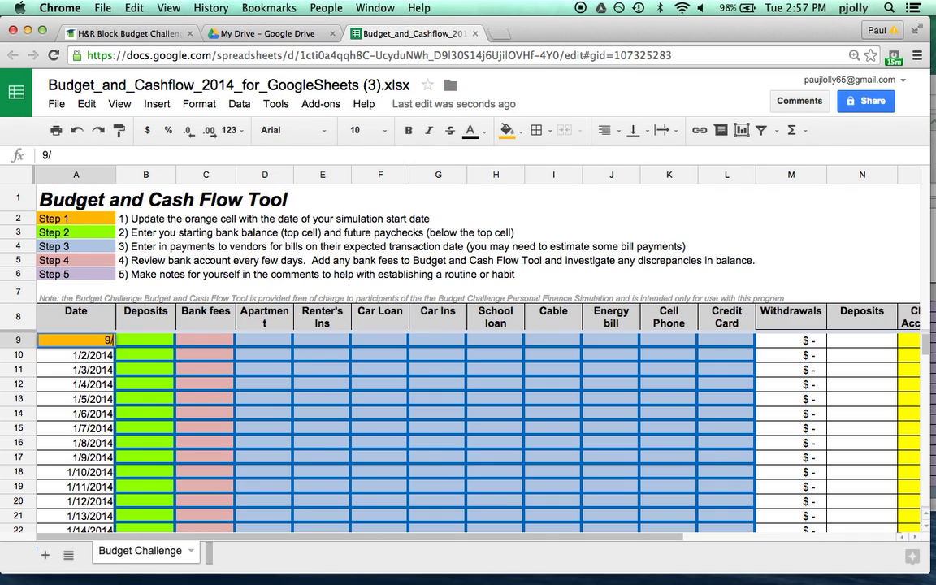
text(24/2015)
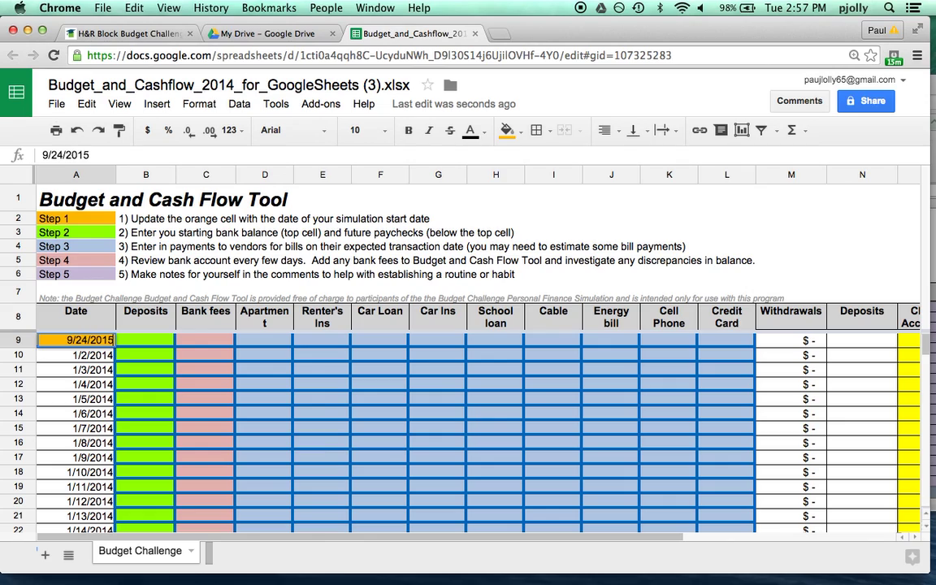
key(Return)
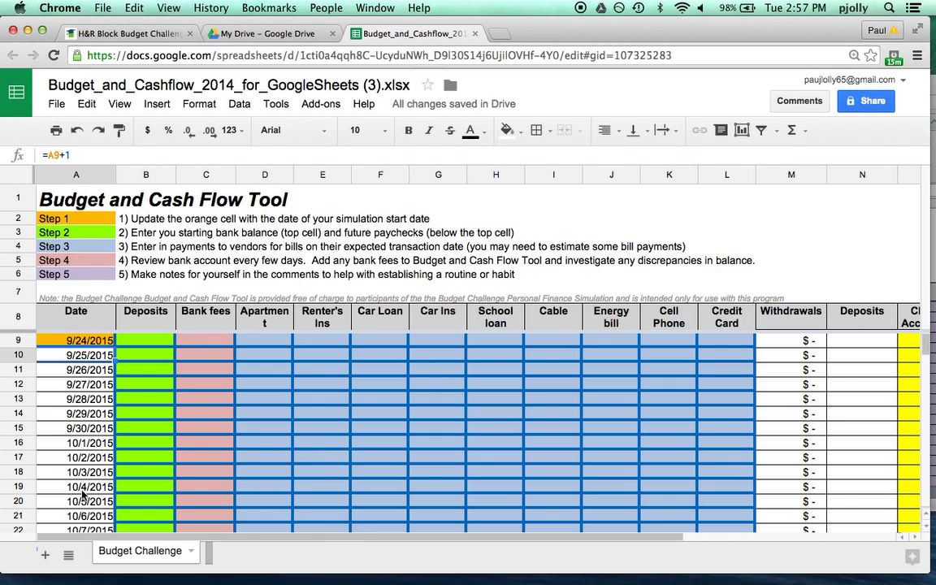
Enter a deposit of 800 and a bank fee of 20 in the 9/24/2015 row
click(151, 344)
text(800)
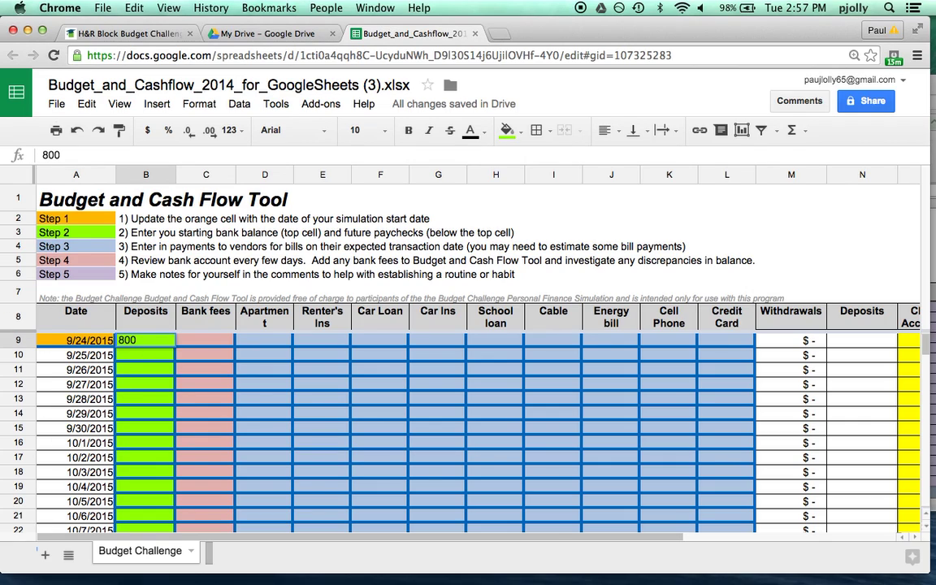
key(Return)
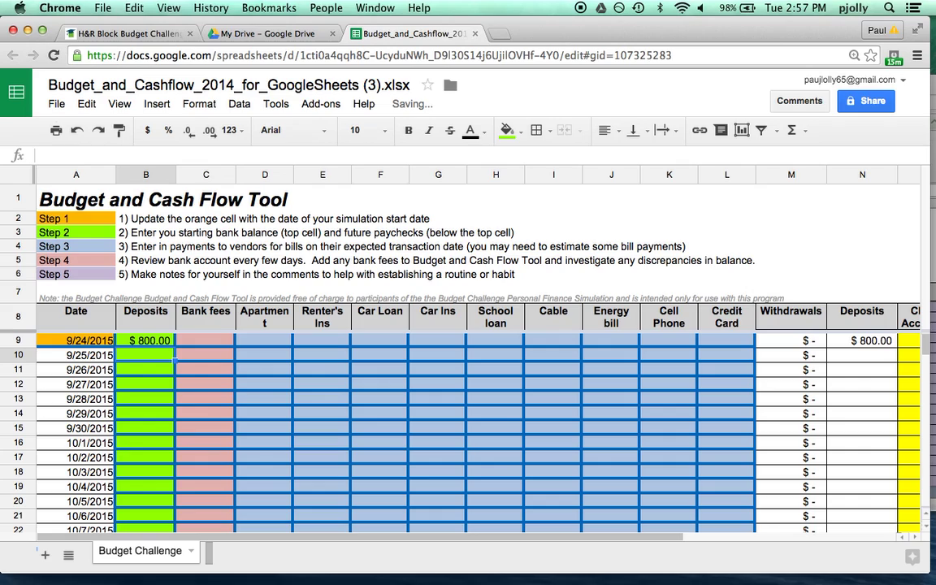
click(208, 345)
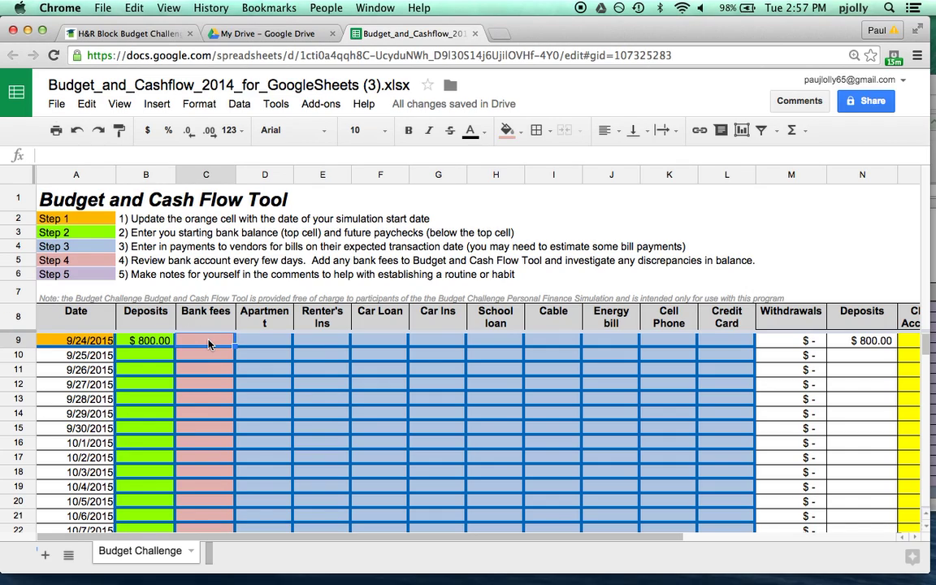
text(20)
key(Return)
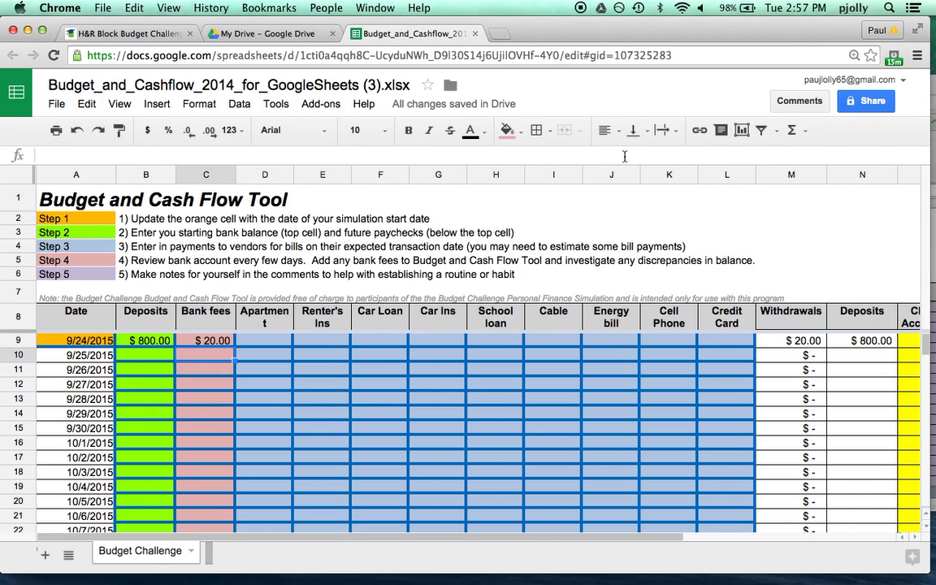
Return to the H&R Block Budget Challenge site and check the Cable vendor's account activity
click(134, 34)
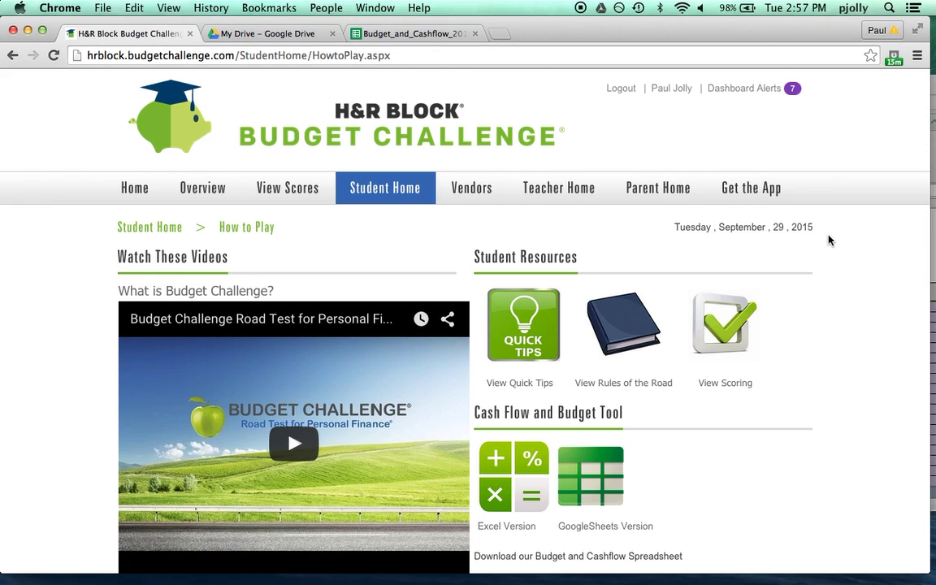
mouse_move(454, 185)
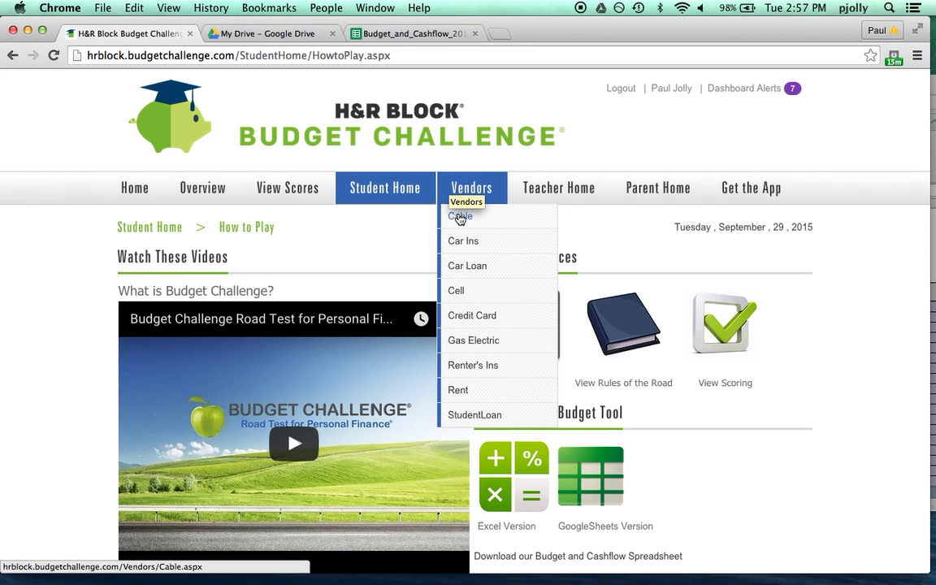
click(460, 217)
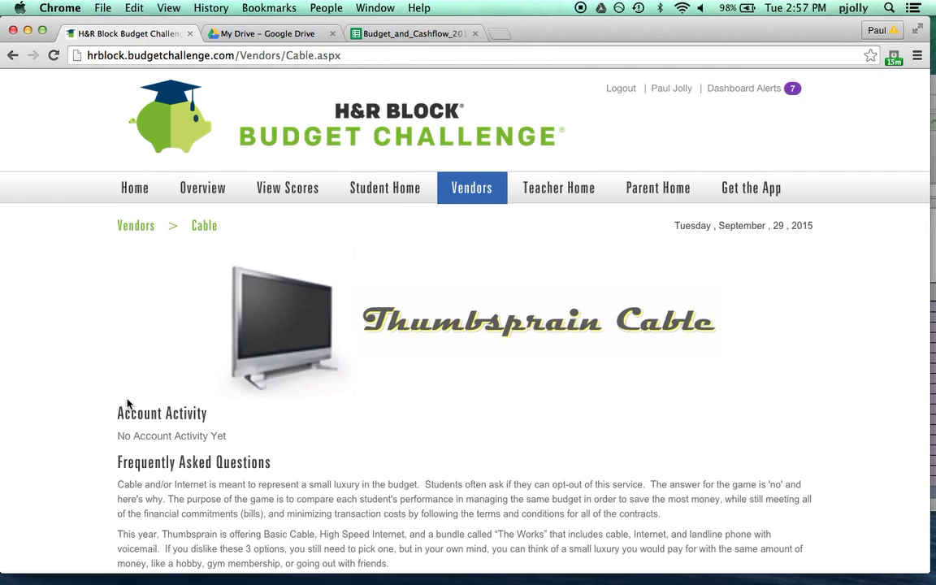
Open the AutoRex invoice on the Car Ins vendor page and examine its total amount due and due date
mouse_move(479, 188)
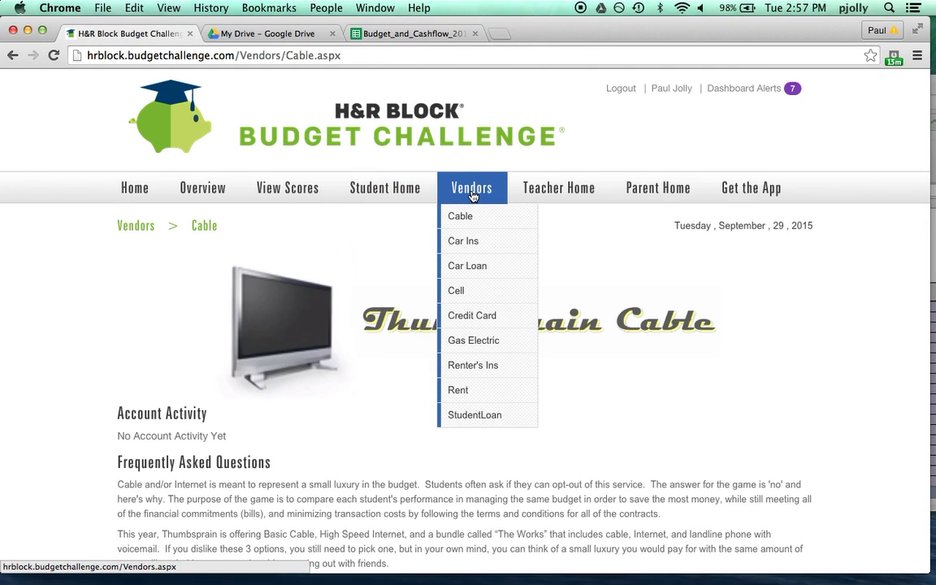
click(468, 242)
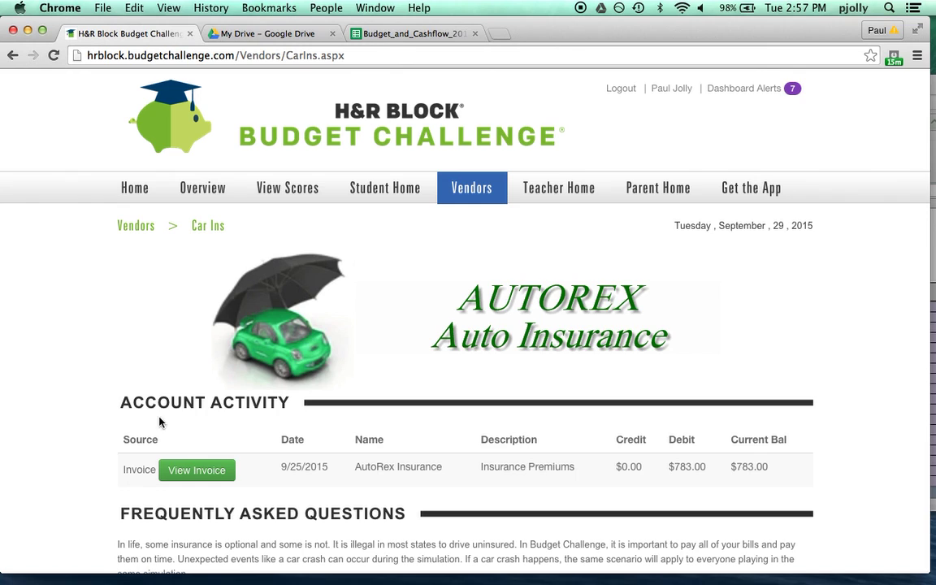
click(196, 476)
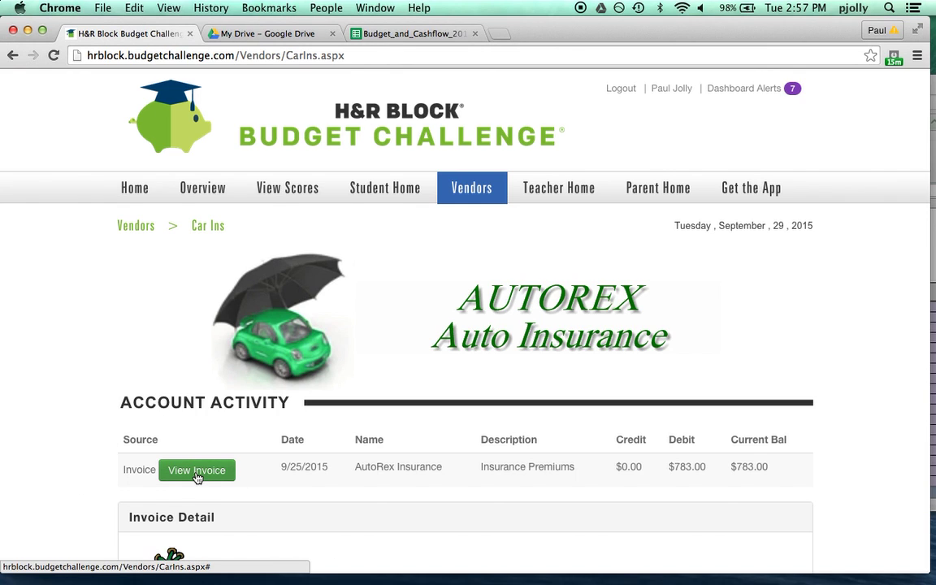
scroll(75, 424, down, 10)
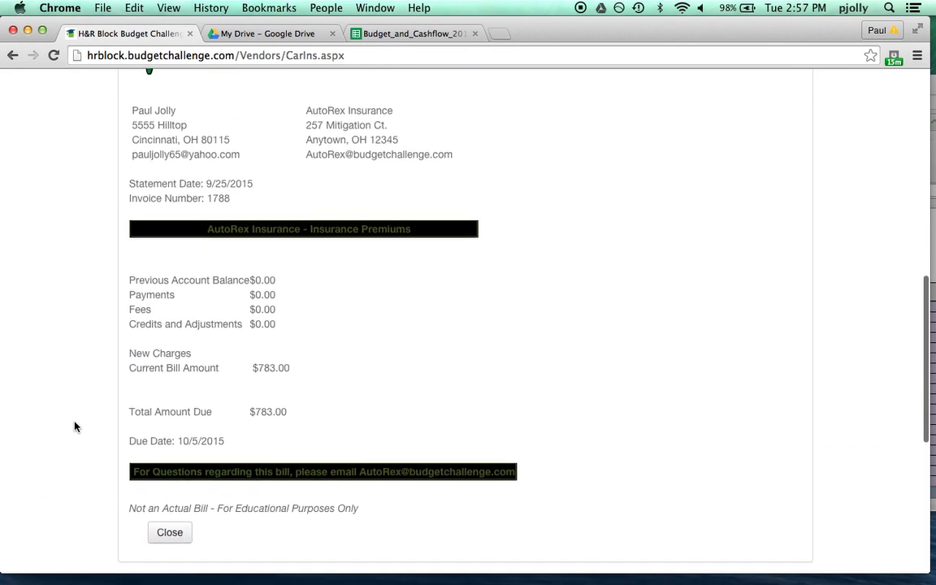
scroll(75, 426, down, 2)
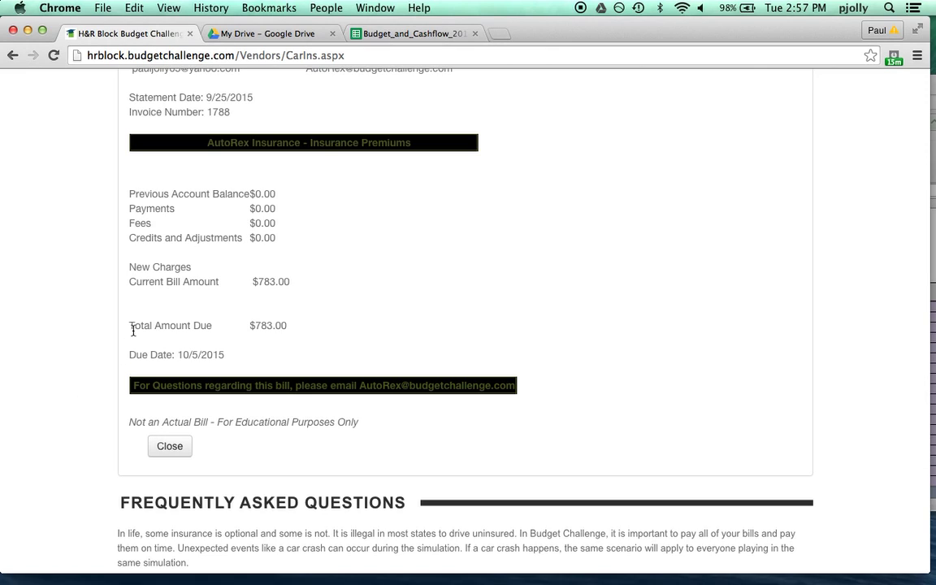
drag(133, 331, 286, 326)
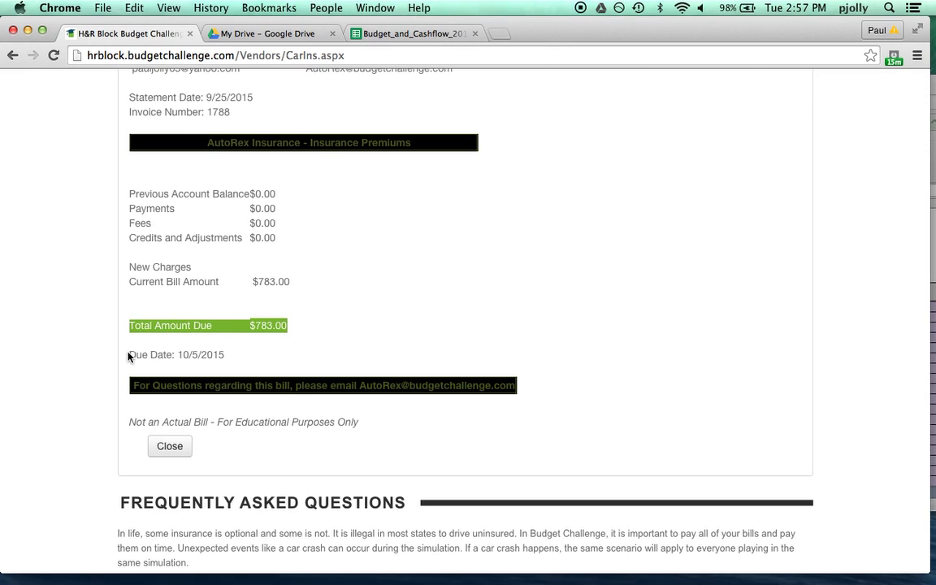
drag(130, 355, 231, 361)
click(232, 362)
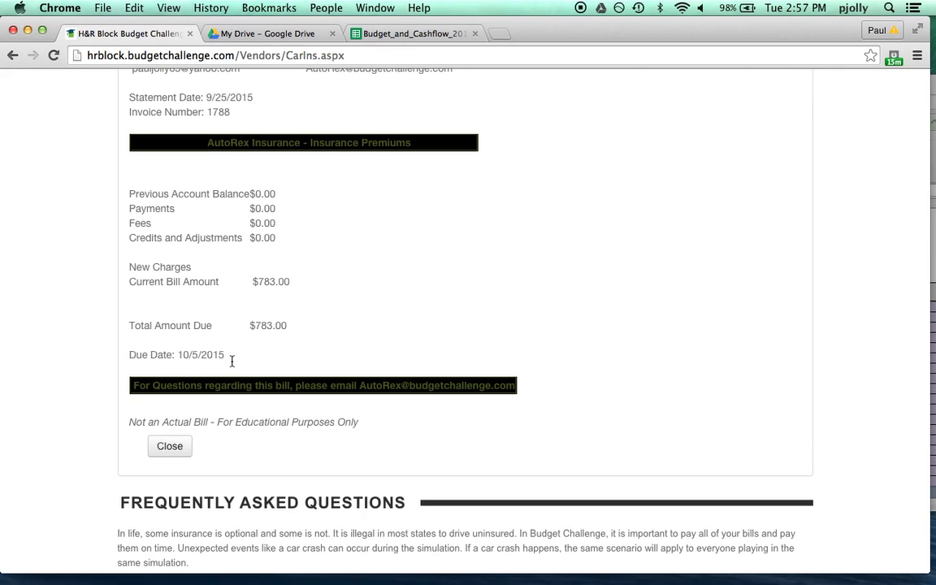
triple_click(213, 355)
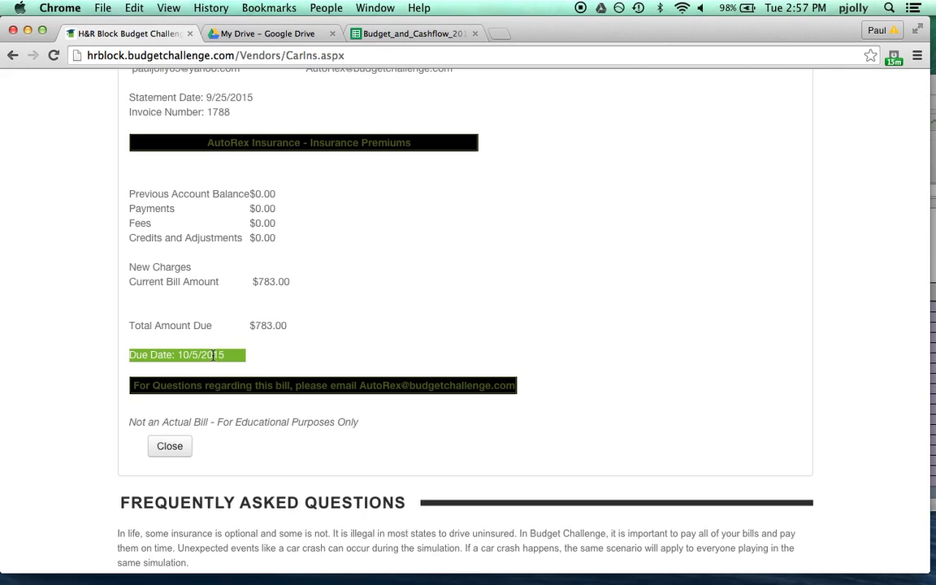
click(260, 363)
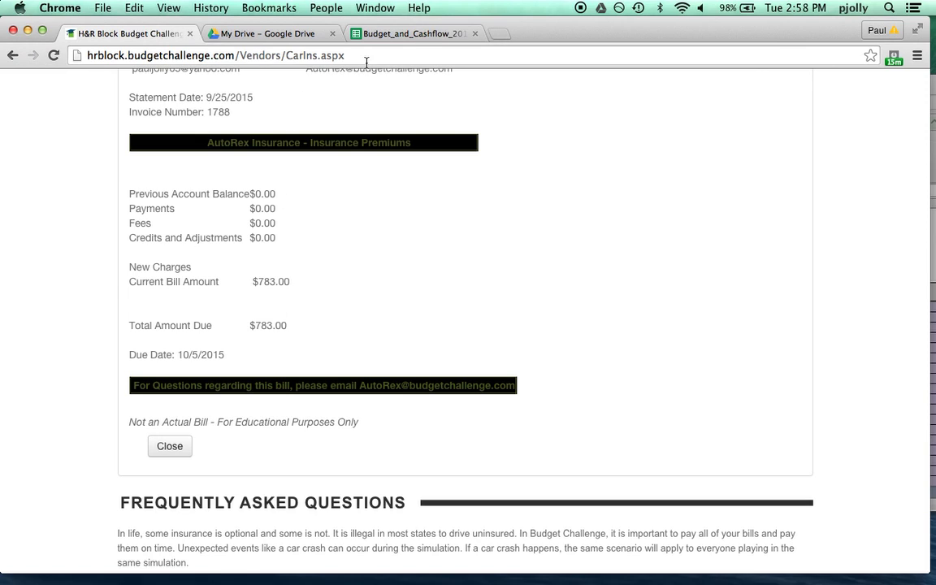
Switch to the cash flow spreadsheet and enter a Car Ins payment of 783 and a bank fee of 0.5 for 10/5/2015
click(409, 34)
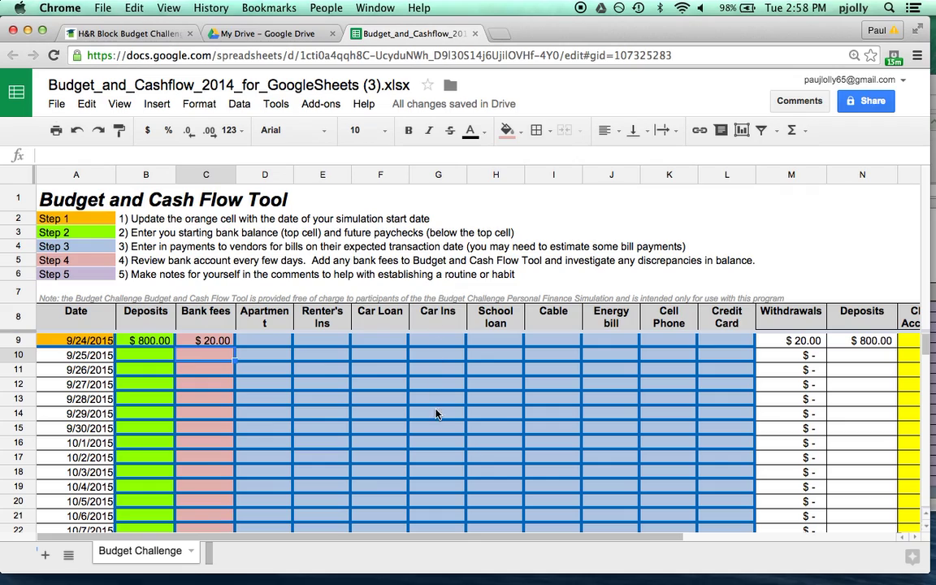
click(434, 505)
text(783)
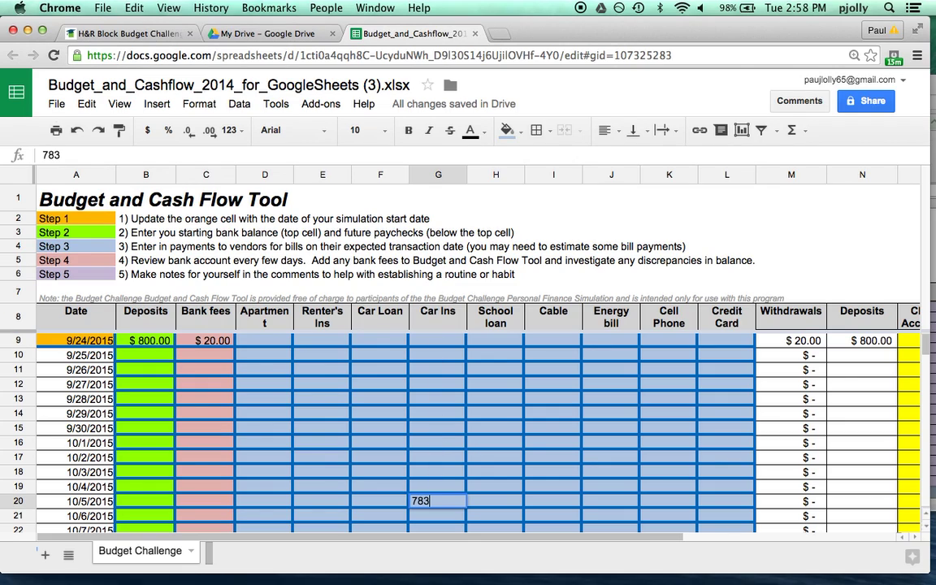
key(Return)
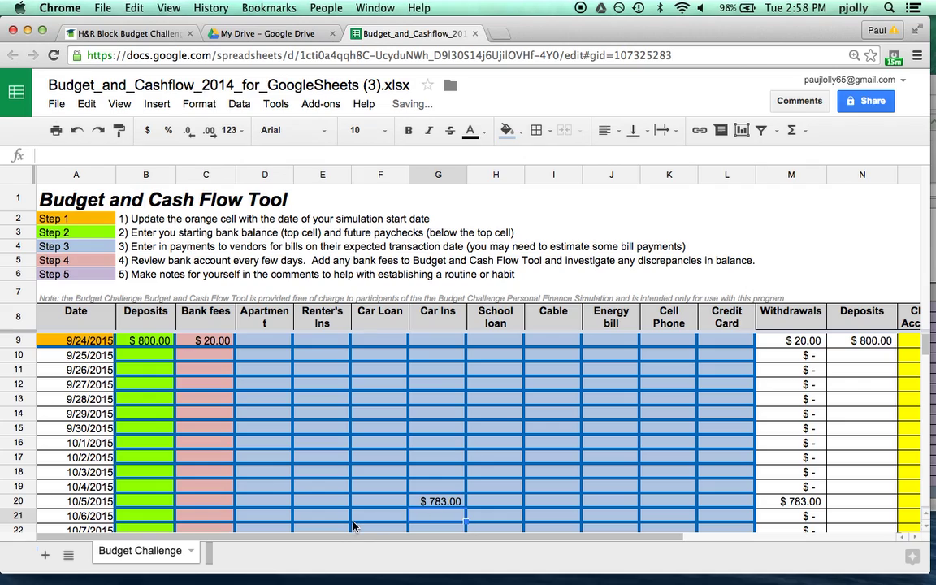
click(207, 505)
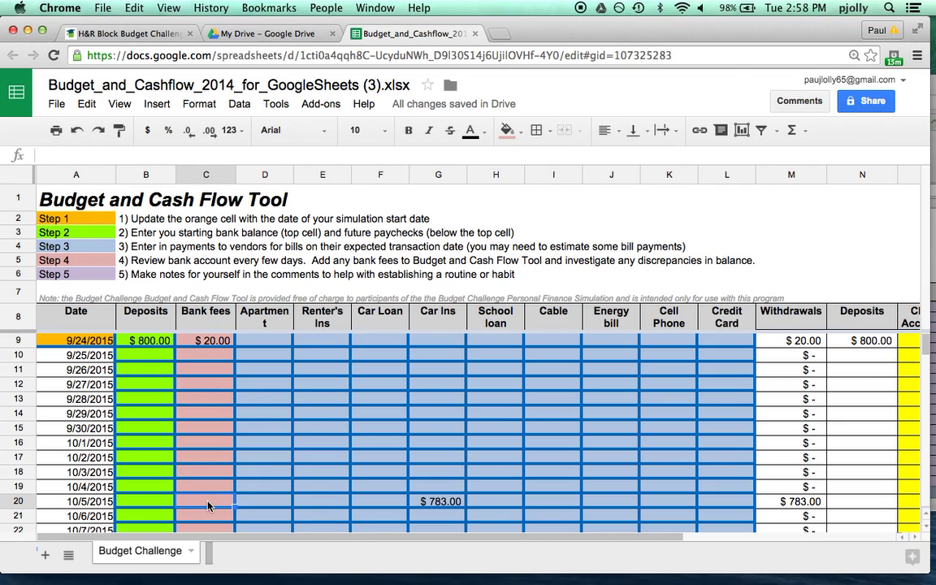
text(.5)
key(Return)
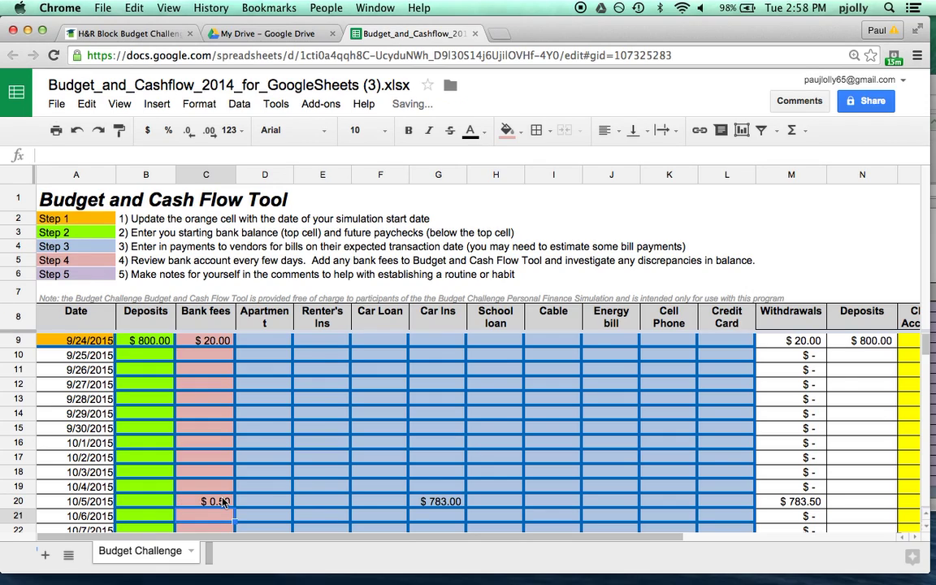
scroll(414, 485, down, 3)
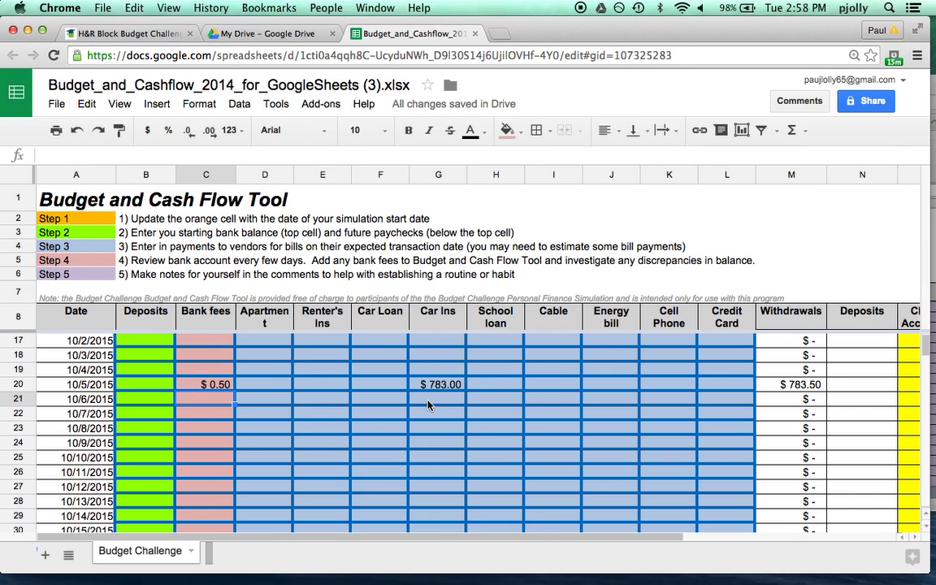
Return to the Budget Challenge site and open a payment check for AutoRex Auto Insurance in the bank's Bill Pay section
click(116, 35)
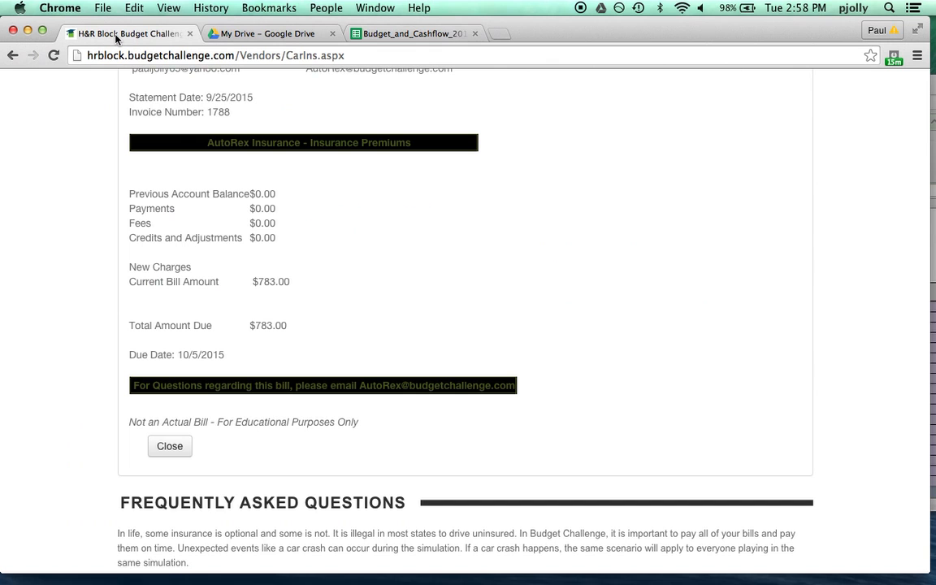
scroll(64, 341, up, 10)
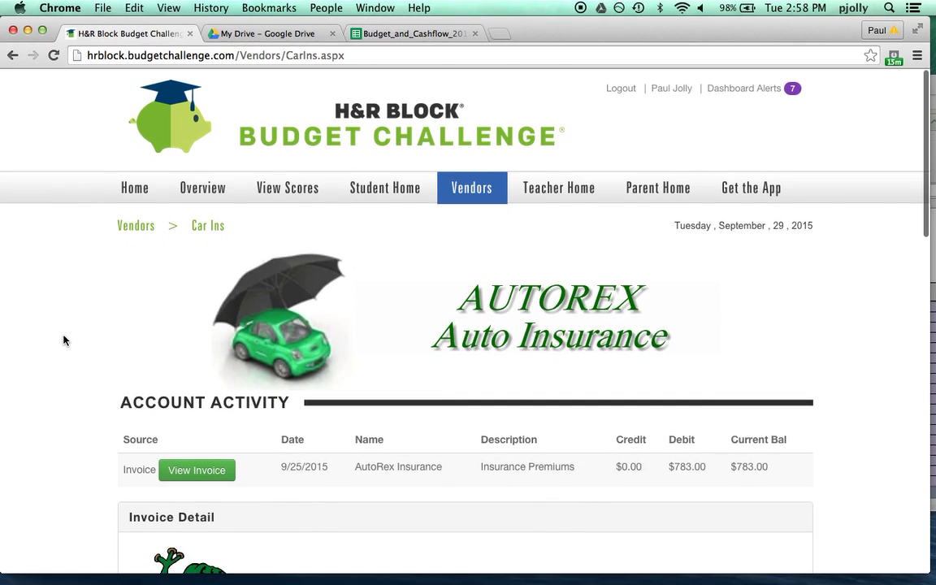
mouse_move(341, 180)
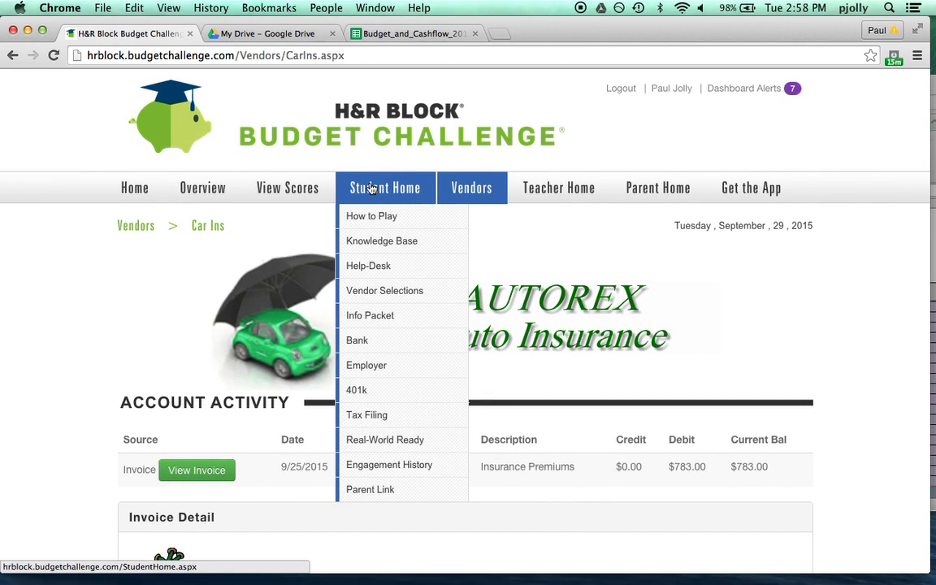
click(360, 347)
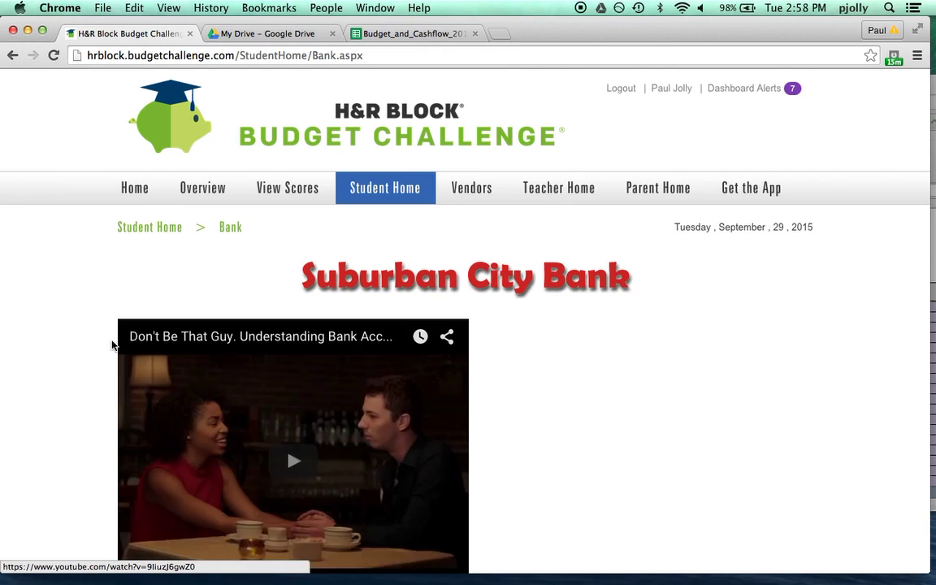
scroll(67, 423, down, 10)
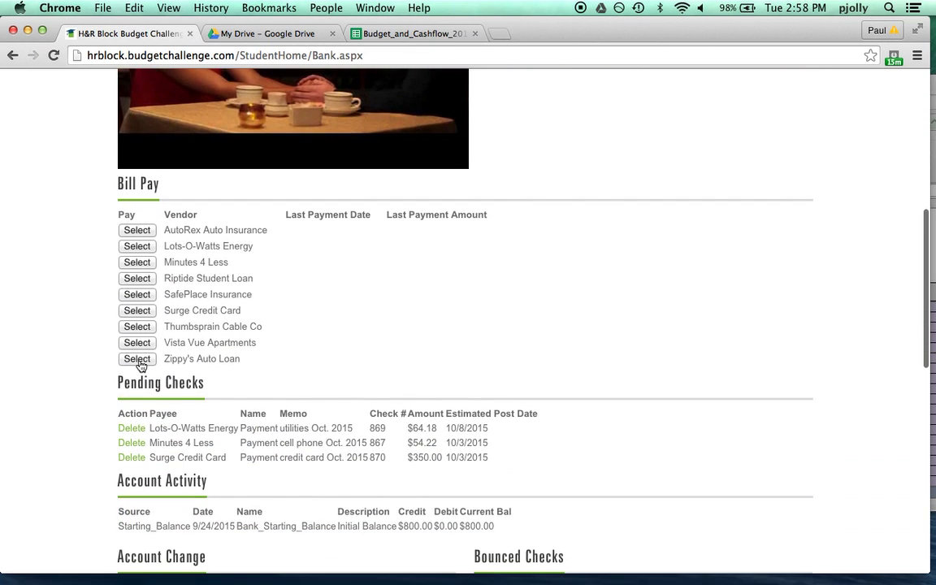
click(143, 231)
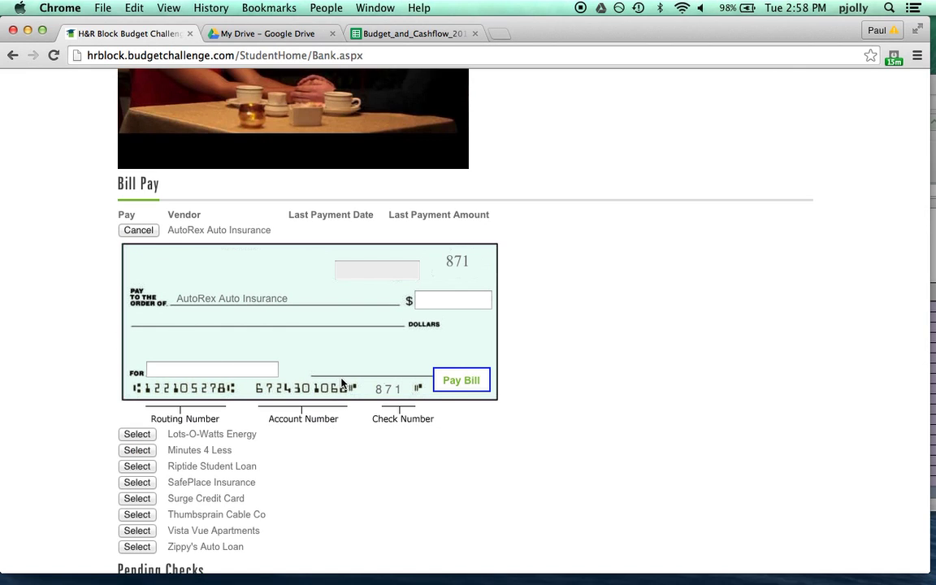
Date the AutoRex check 10/05/2015, set the amount to 783.00 and the memo to "auto insurance", and pay the bill
click(385, 272)
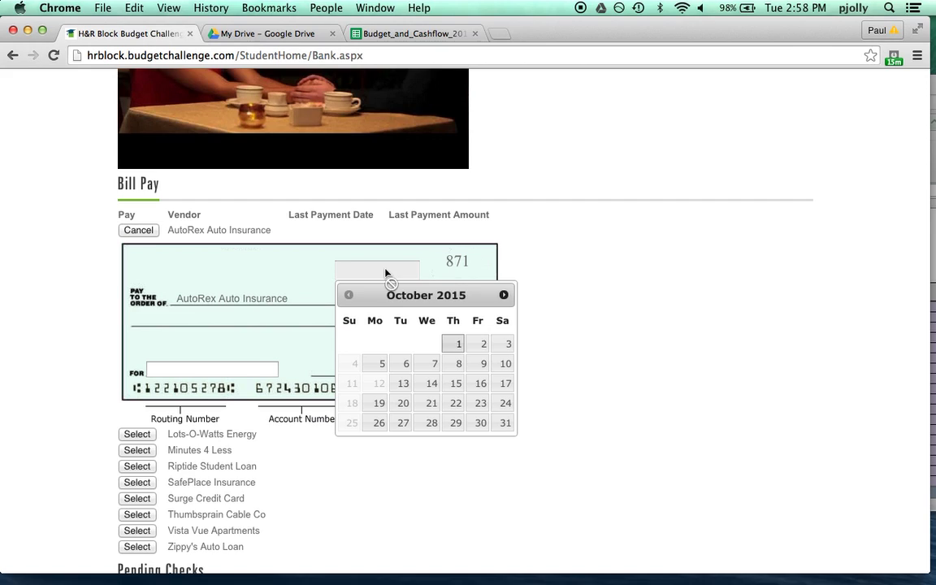
click(378, 364)
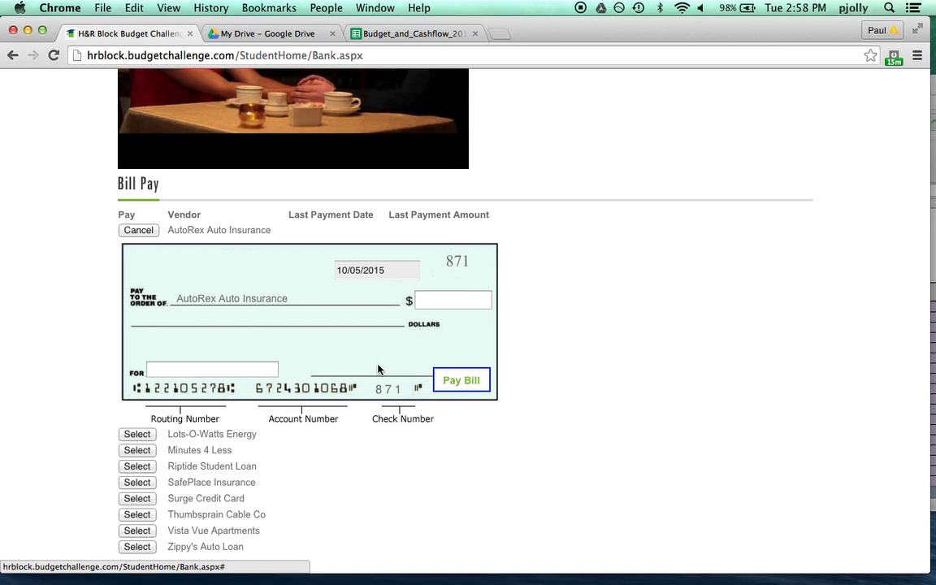
click(441, 302)
text(783)
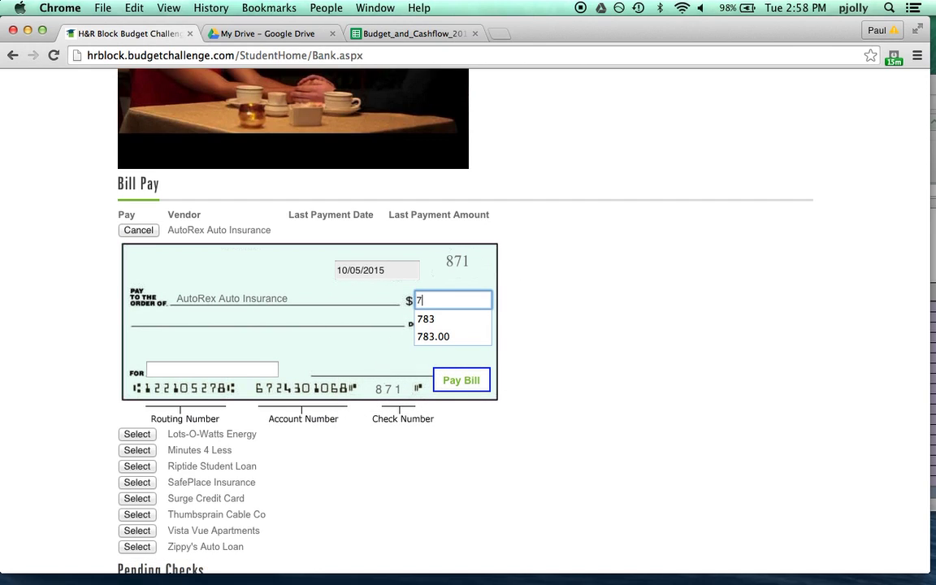
click(231, 367)
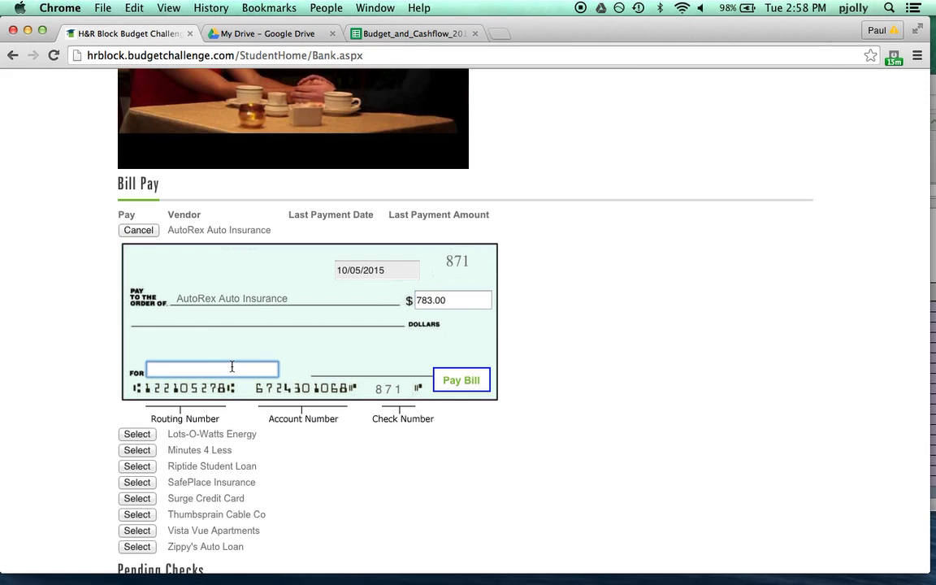
text(auto)
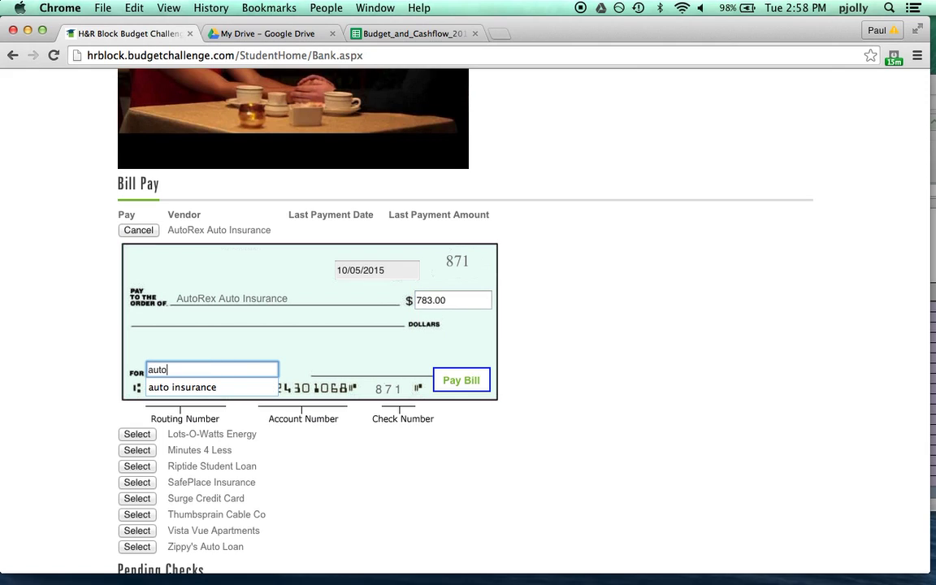
text( insurance)
click(474, 381)
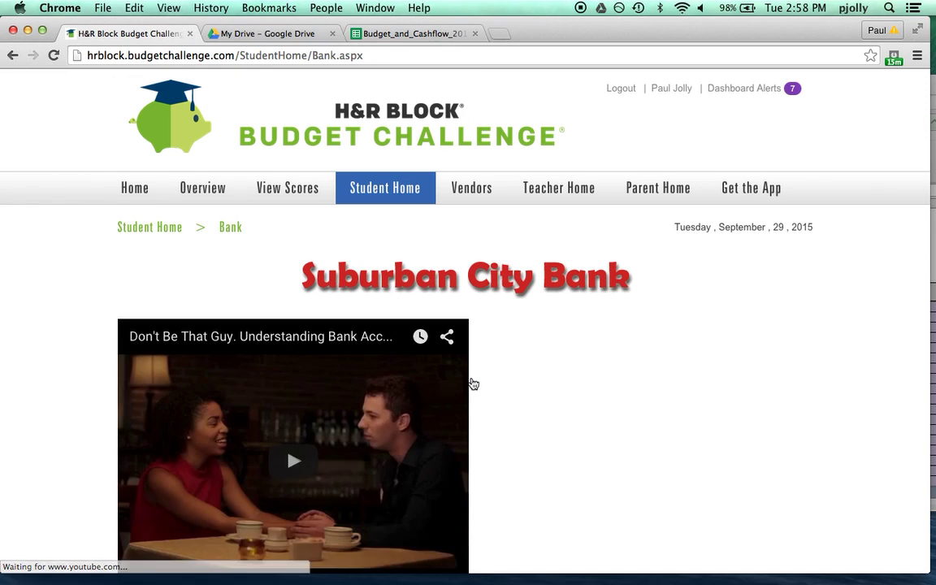
Review the pending checks on the bank page and return to the first date rows of the cash flow spreadsheet
scroll(77, 425, down, 3)
scroll(76, 424, down, 3)
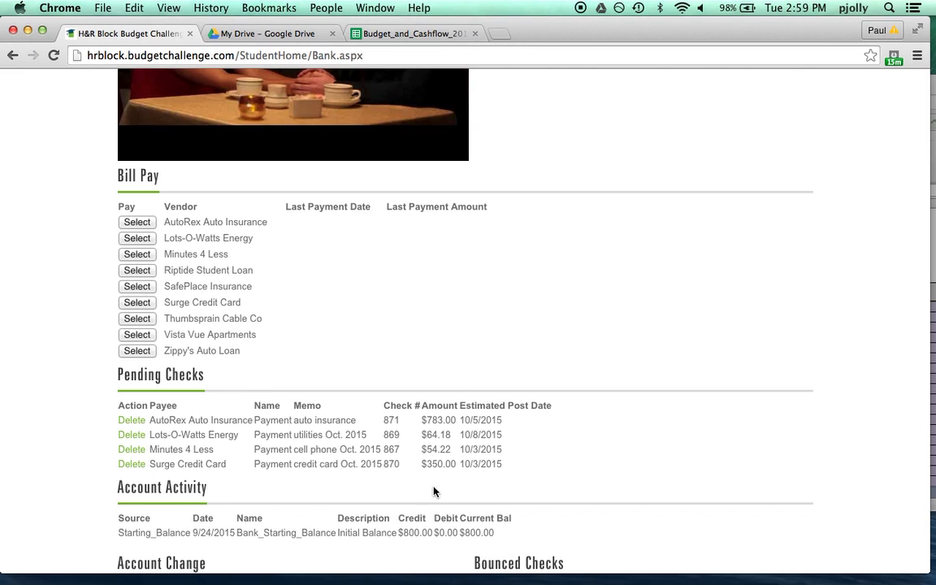
scroll(719, 339, up, 10)
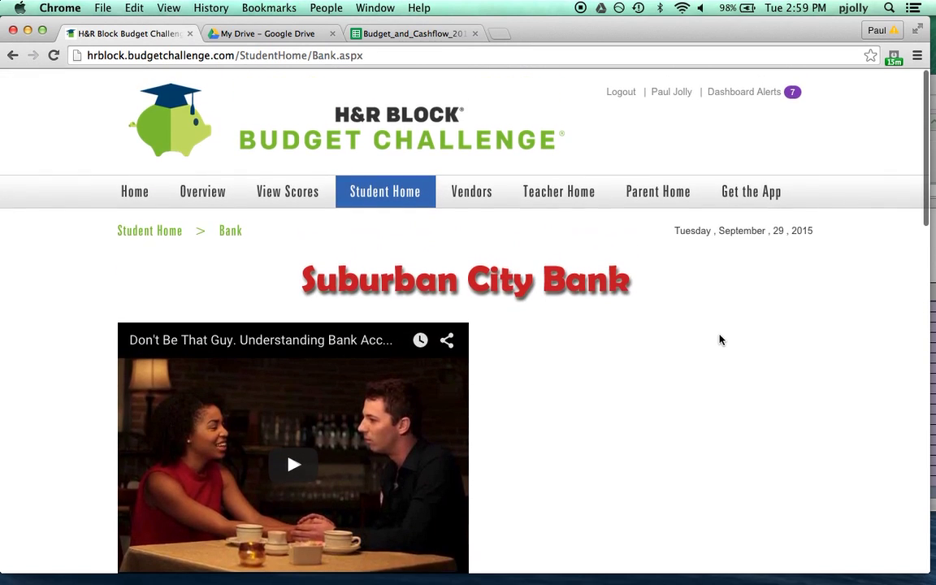
click(368, 33)
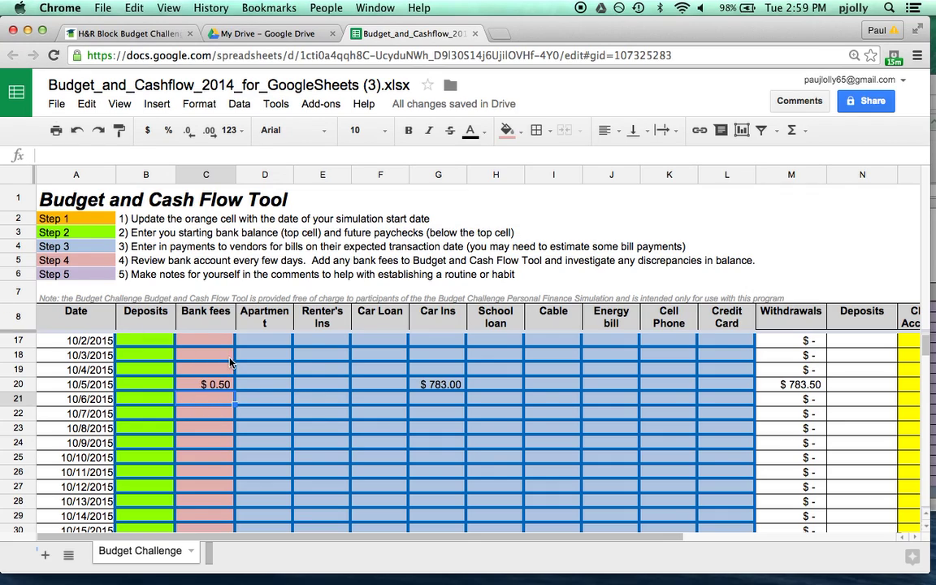
scroll(146, 394, up, 3)
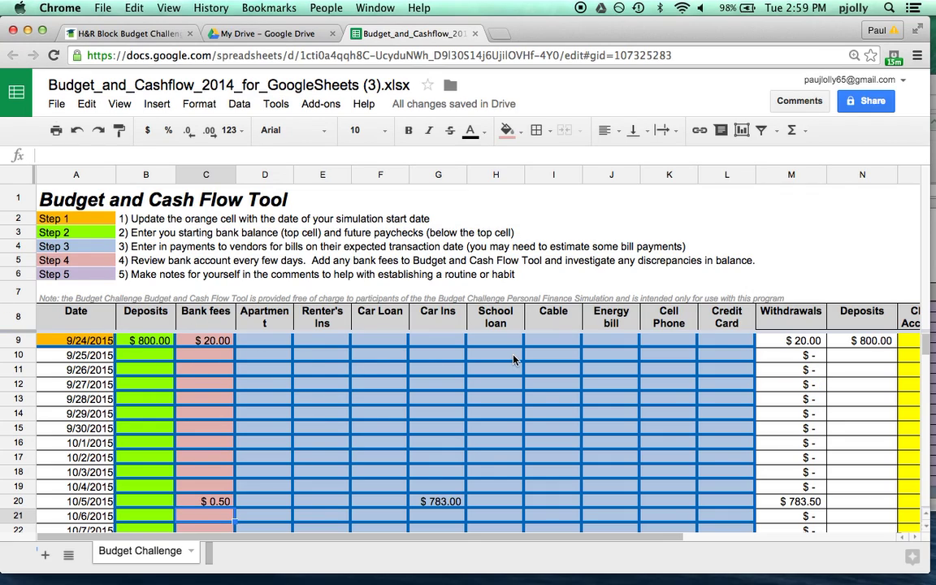